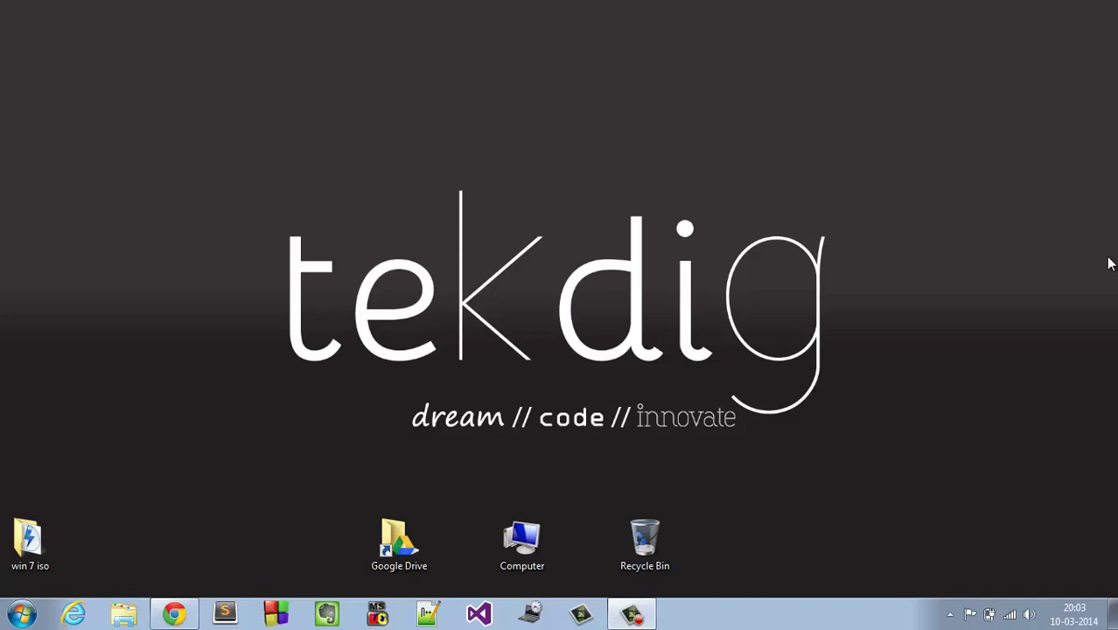
{"action": "left_click", "coordinate": [173, 615]}
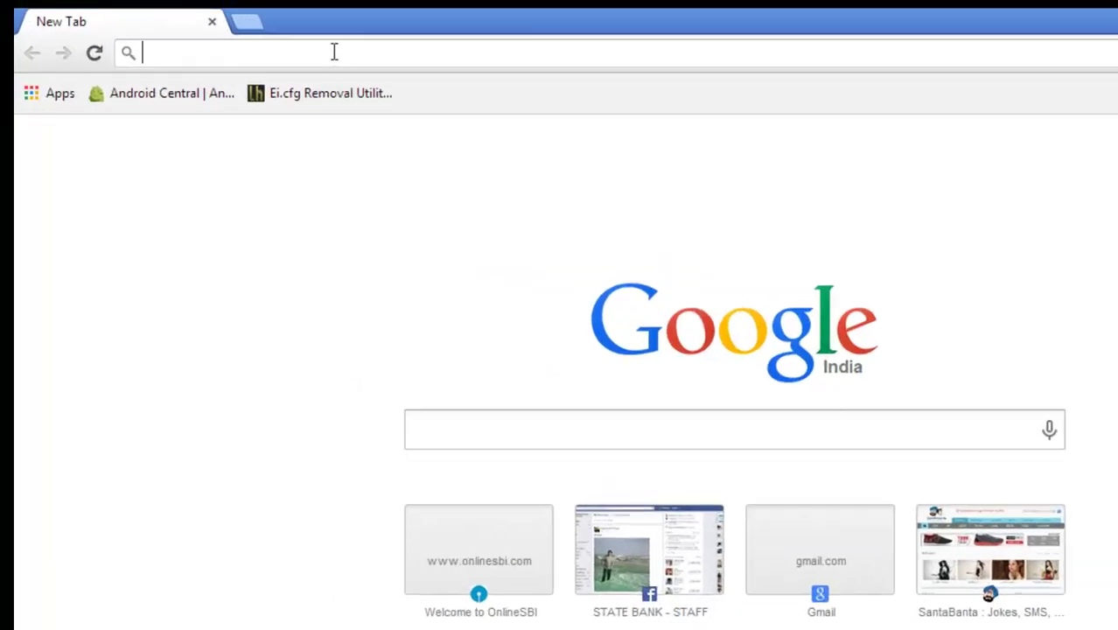
{"action": "type", "text": "www."}
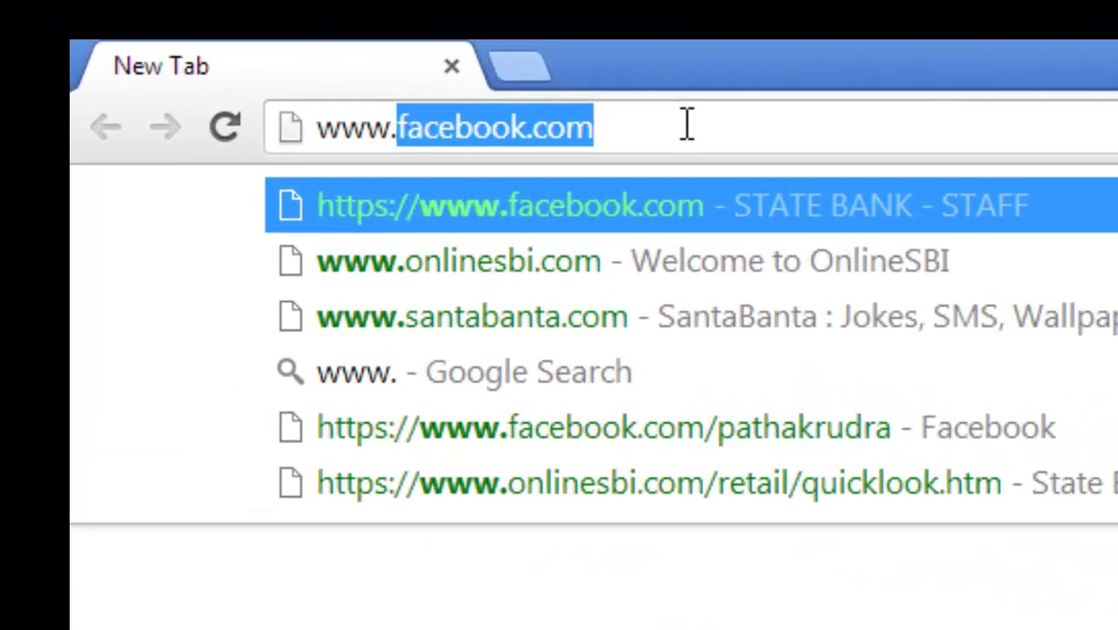
{"action": "type", "text": "tekdig."}
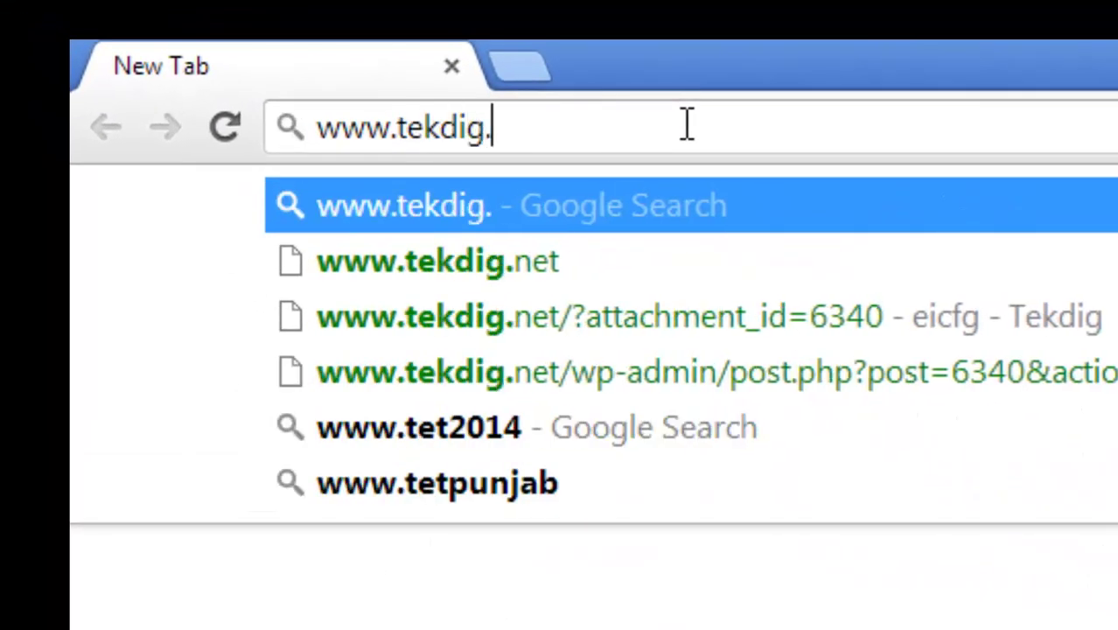
{"action": "type", "text": "net/"}
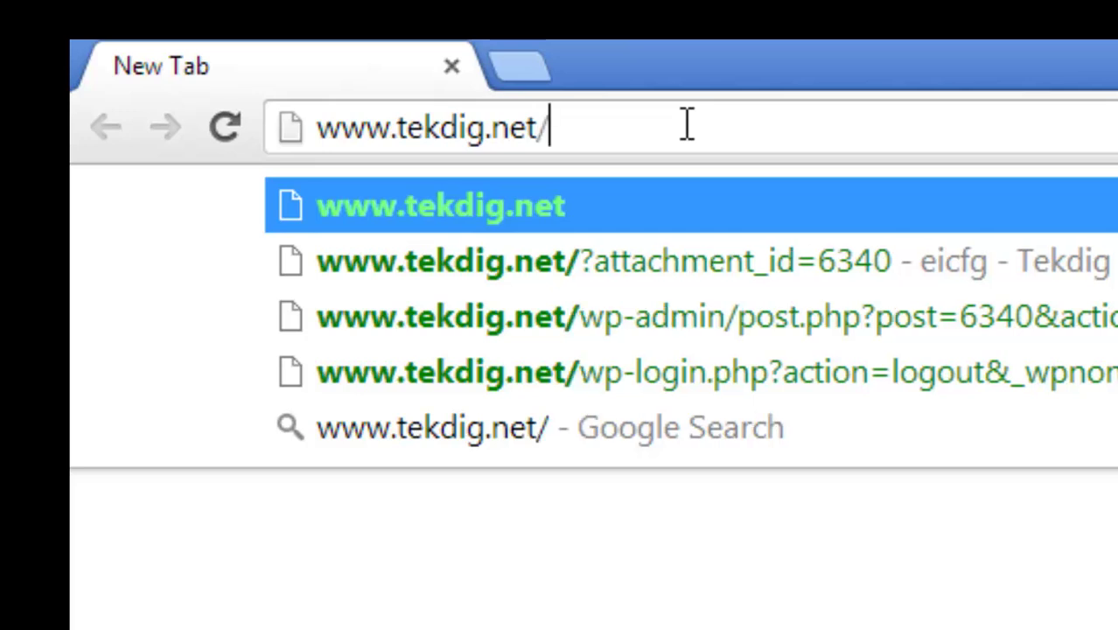
{"action": "type", "text": "wp-conten"}
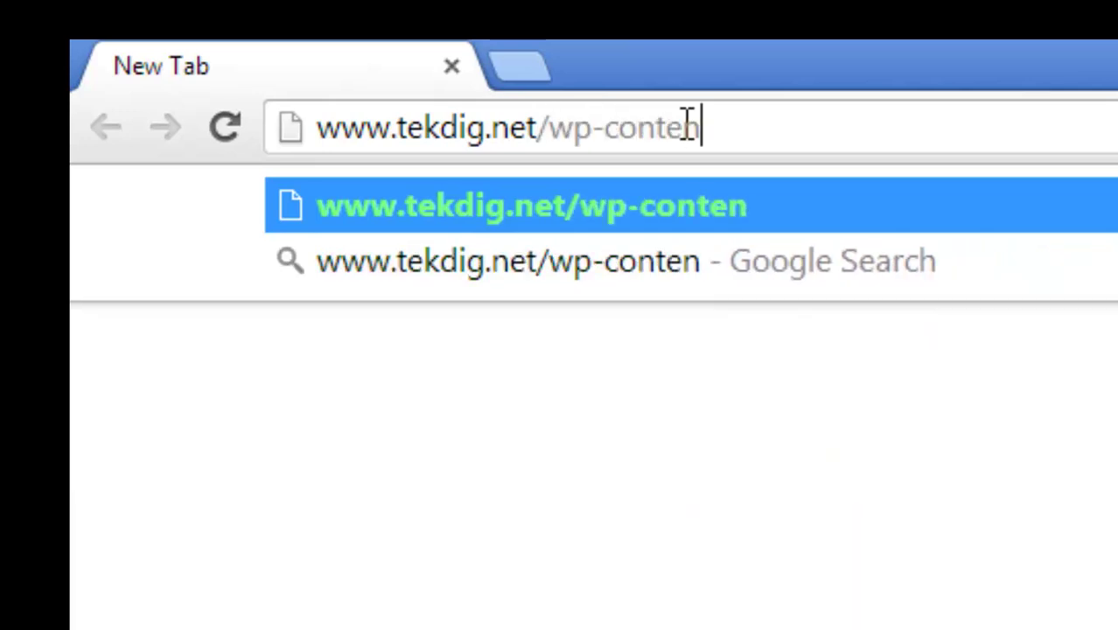
{"action": "type", "text": "t/"}
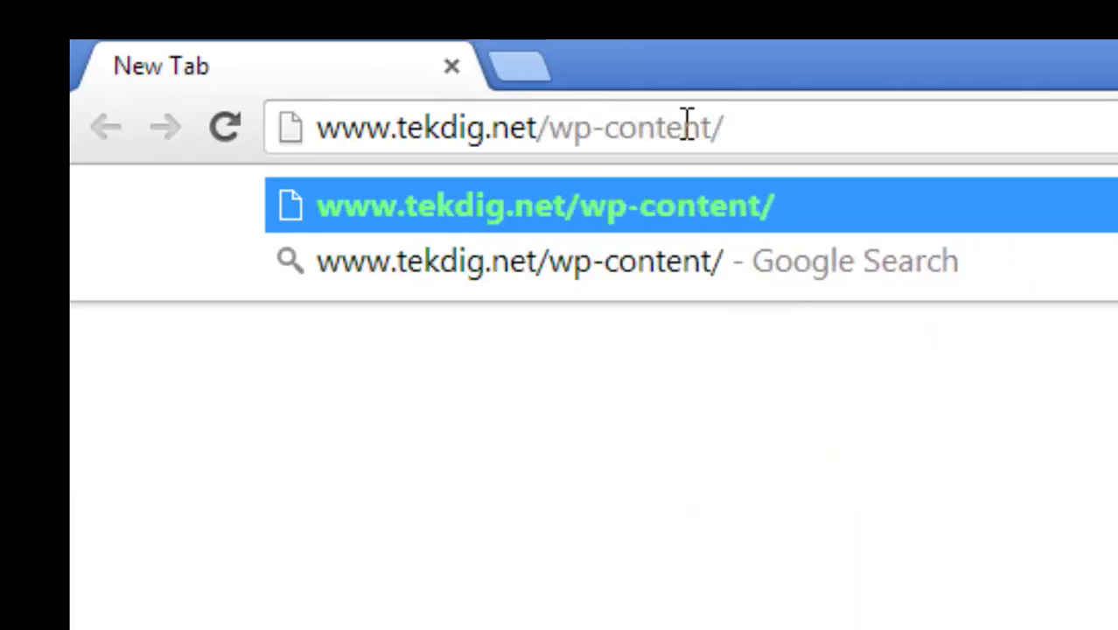
{"action": "type", "text": "uploads"}
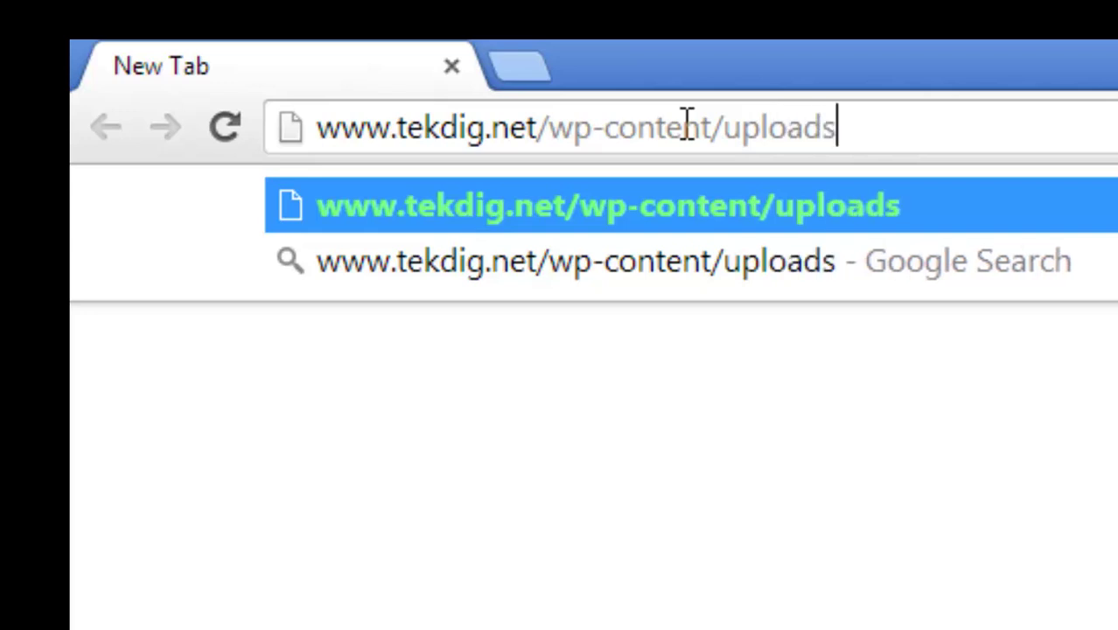
{"action": "type", "text": "/"}
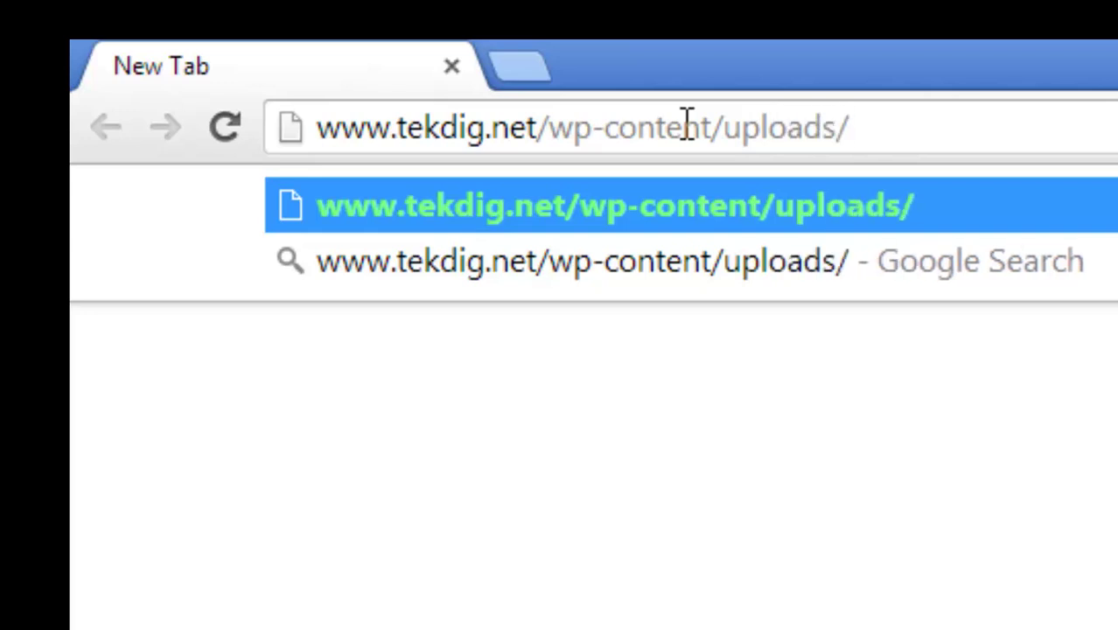
{"action": "type", "text": "2014"}
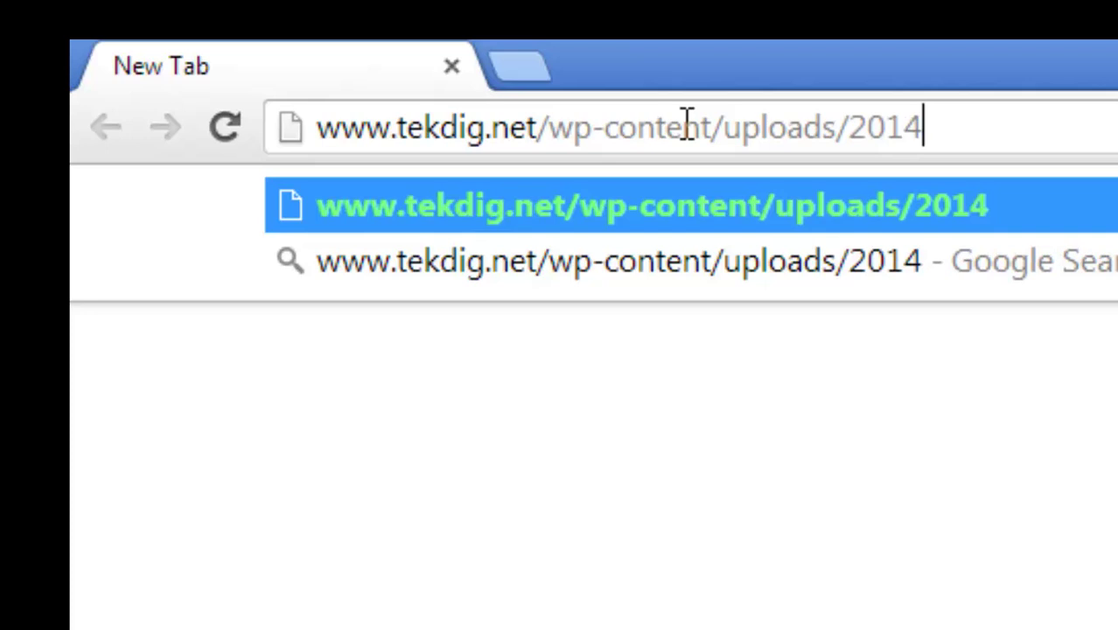
{"action": "type", "text": "/0"}
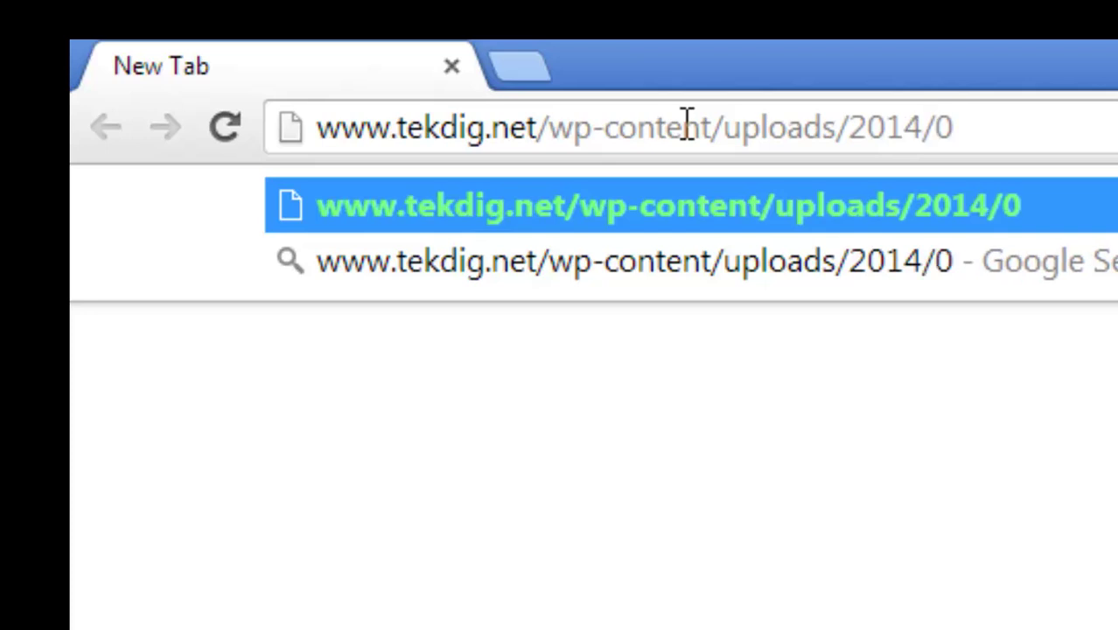
{"action": "type", "text": "3"}
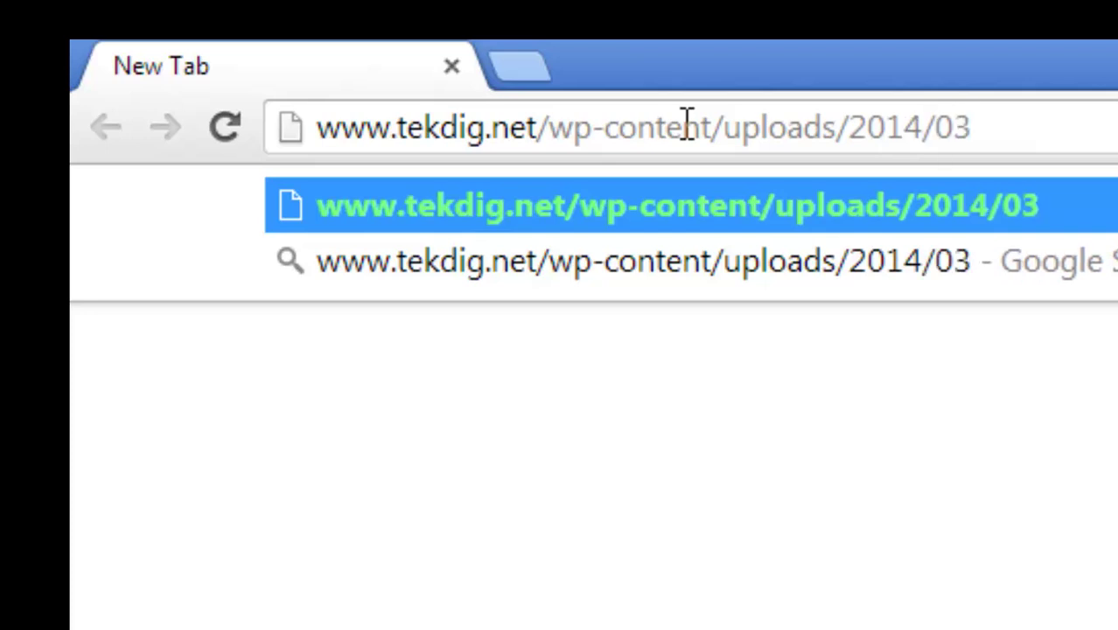
{"action": "type", "text": "/eif"}
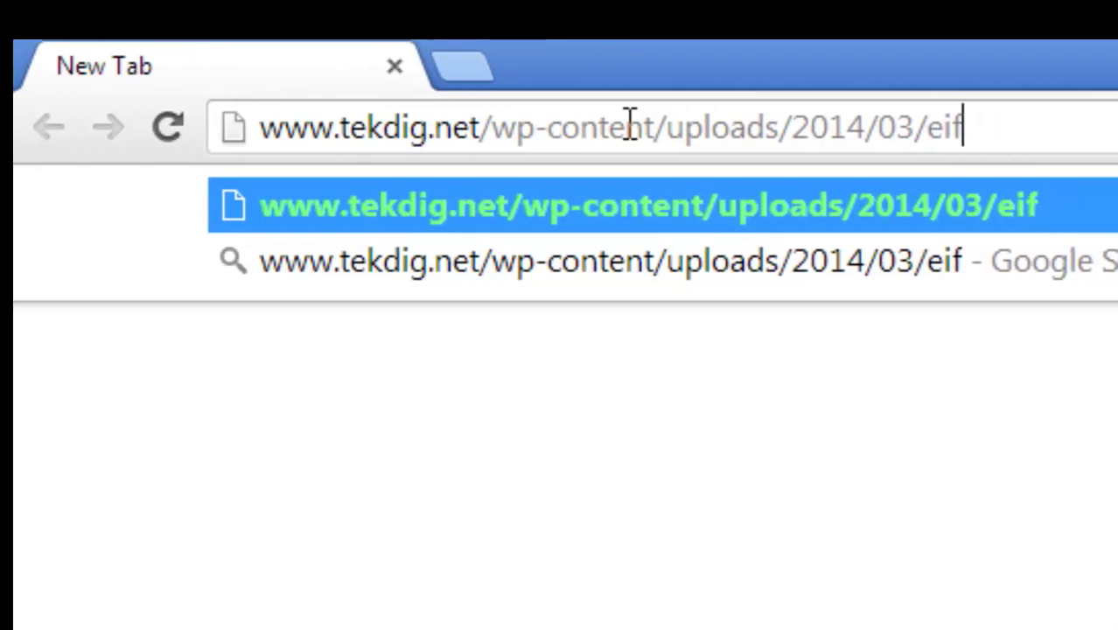
{"action": "key", "text": "BackSpace"}
{"action": "type", "text": "cfg/"}
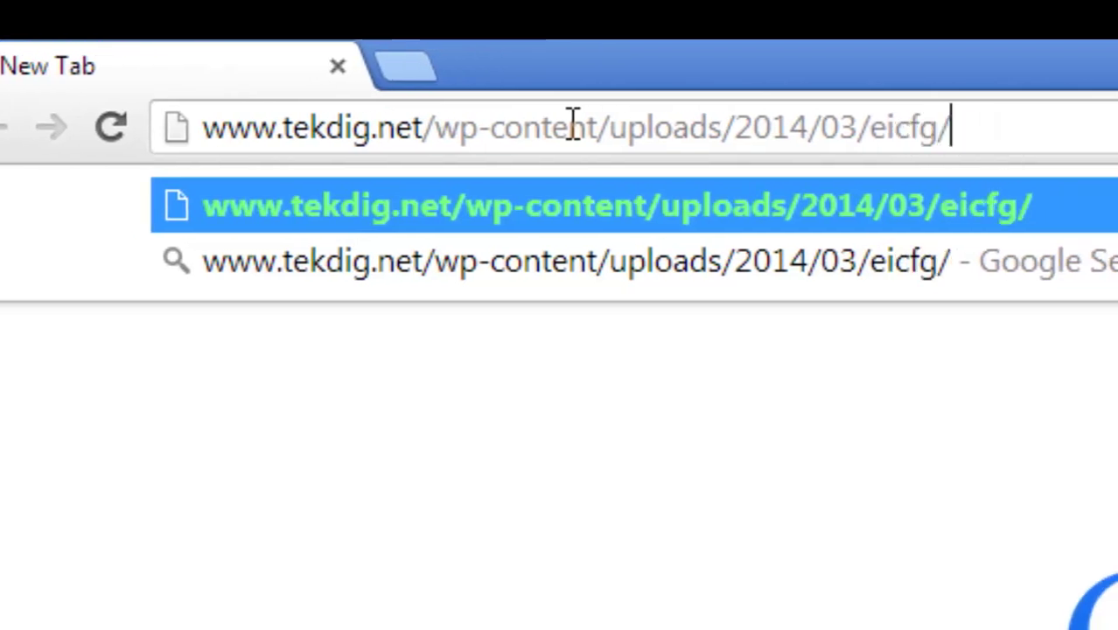
{"action": "type", "text": ".zop"}
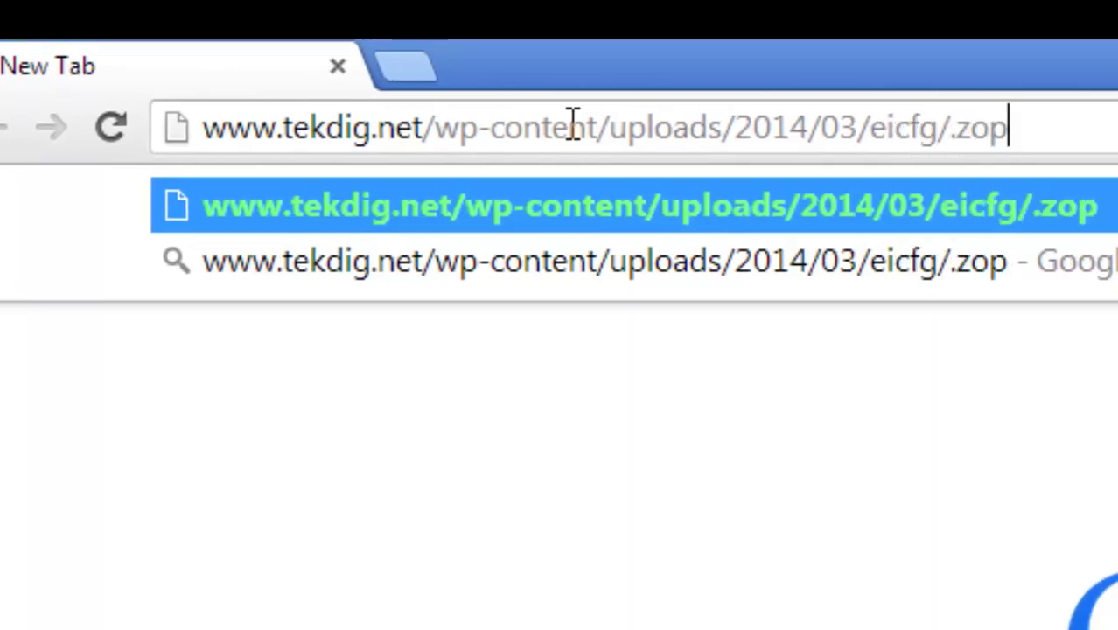
{"action": "key", "text": "BackSpace"}
{"action": "key", "text": "BackSpace"}
{"action": "type", "text": "ip"}
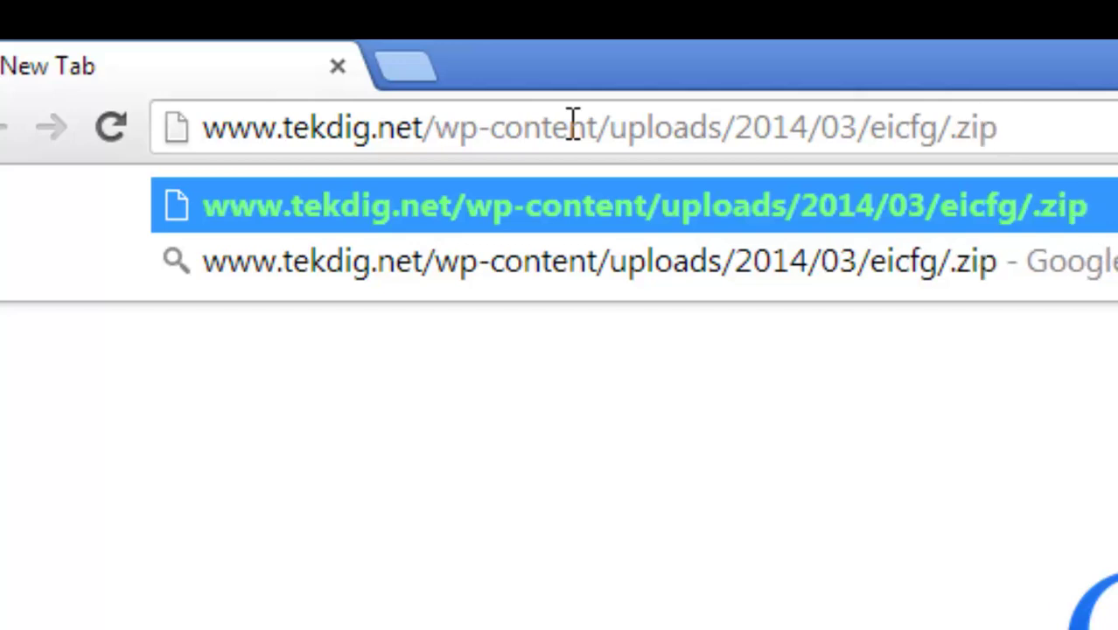
{"action": "key", "text": "Return"}
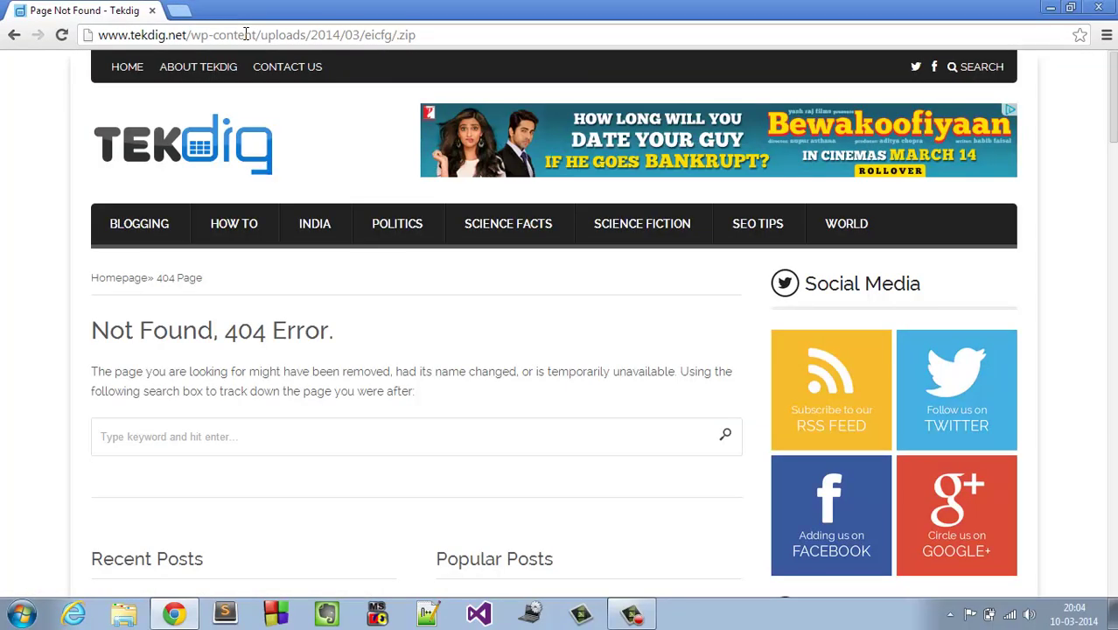
Remove the stray slash so the address ends in eicfg.zip, then load it.
{"action": "left_click", "coordinate": [246, 34]}
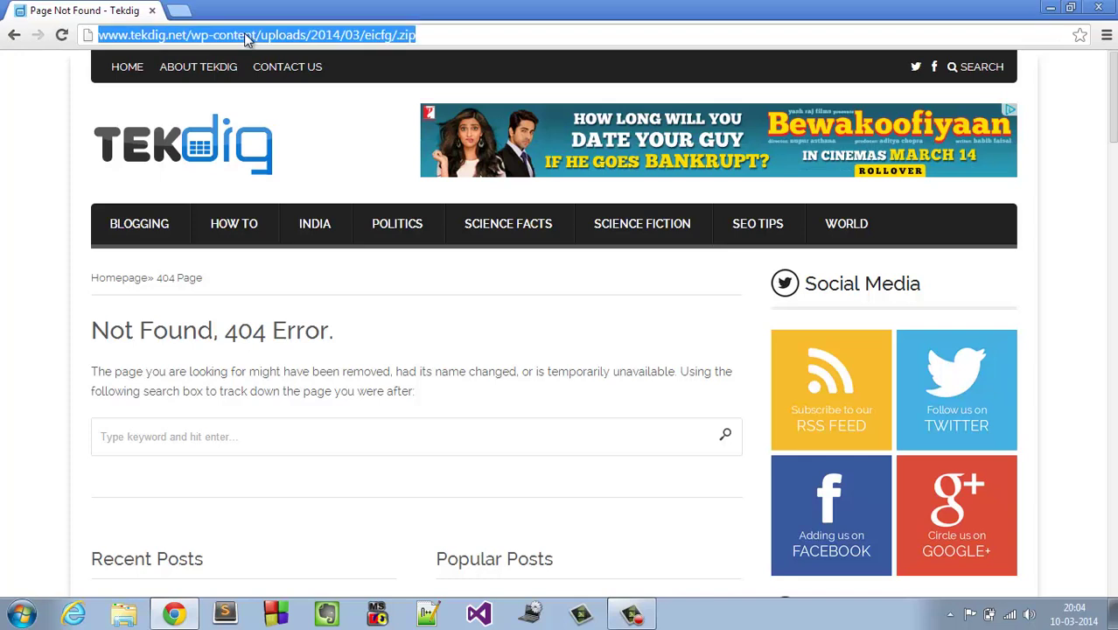
{"action": "left_click", "coordinate": [473, 7]}
{"action": "key", "text": "Left"}
{"action": "key", "text": "Left"}
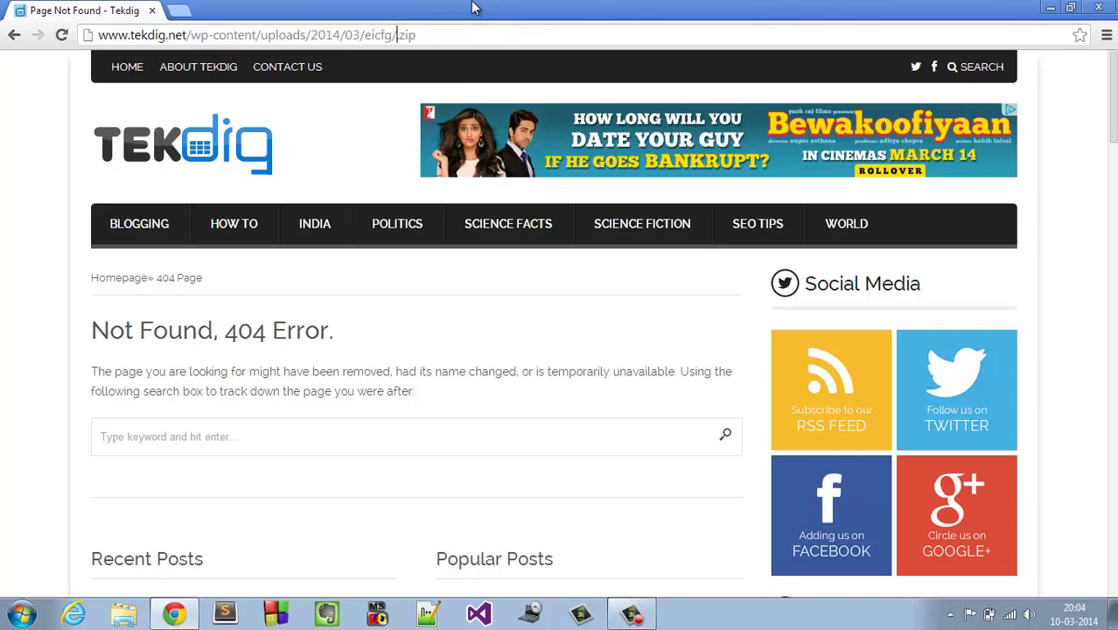
{"action": "key", "text": "BackSpace"}
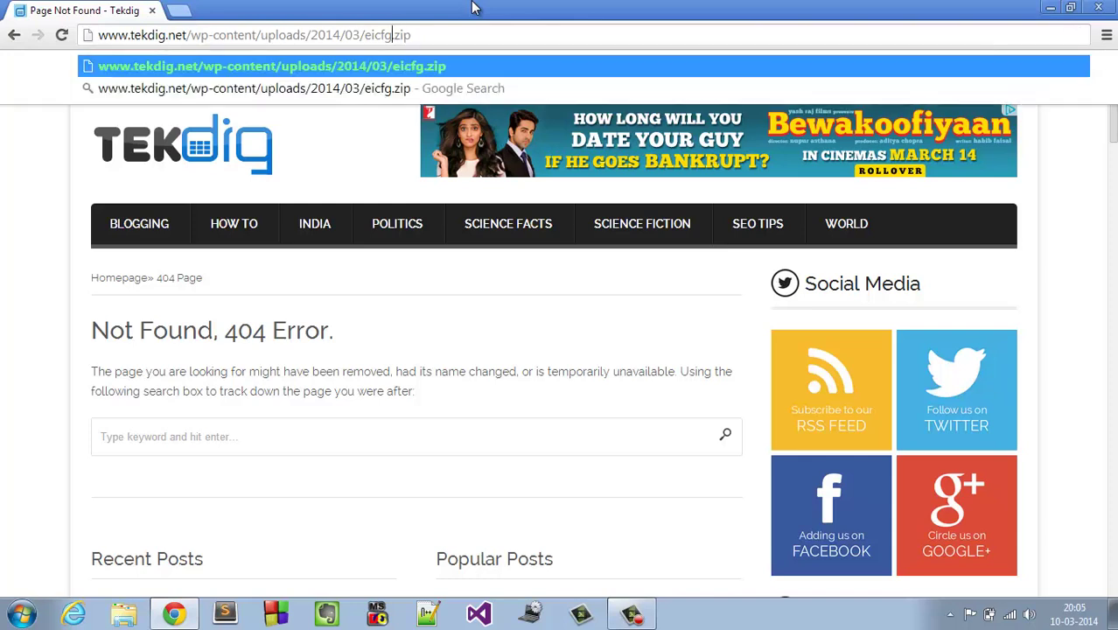
{"action": "key", "text": "Return"}
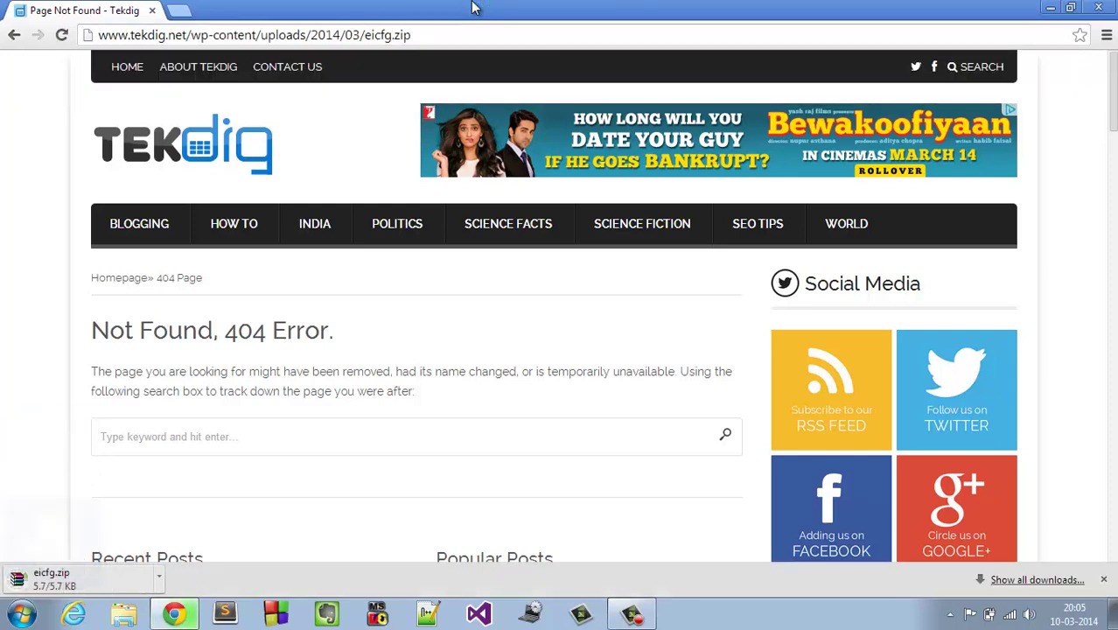
Keep the flagged eicfg.zip download despite the warning, then open a fresh tab.
{"action": "left_click", "coordinate": [308, 580]}
{"action": "left_click", "coordinate": [349, 560]}
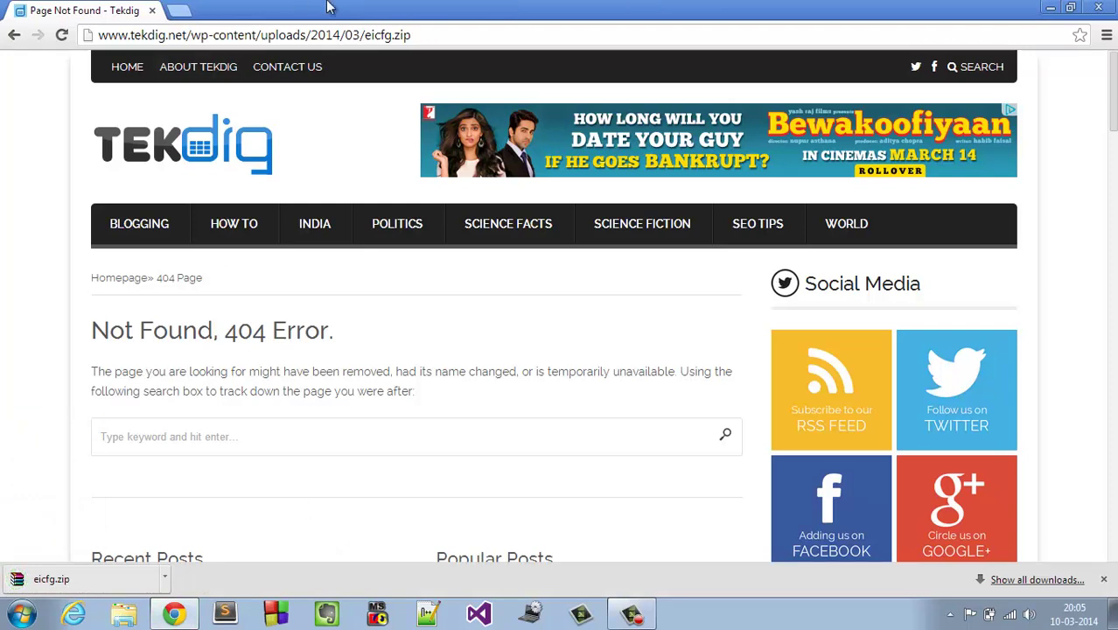
{"action": "key", "text": "Return"}
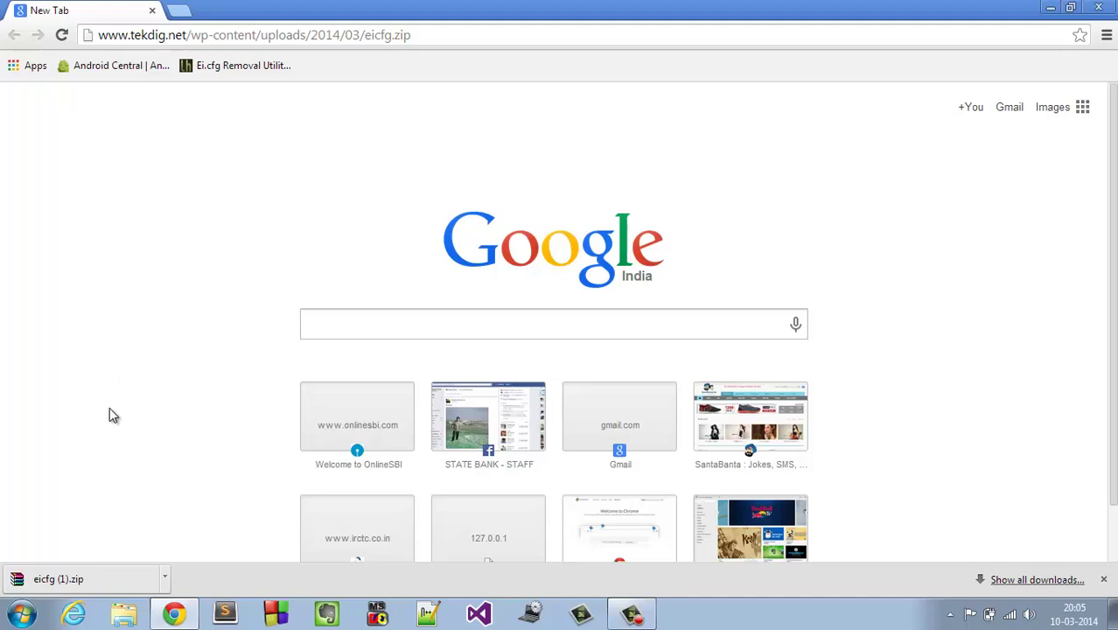
Close Chrome and check the eicfg archive in Explorer's Downloads folder.
{"action": "left_click", "coordinate": [1099, 7]}
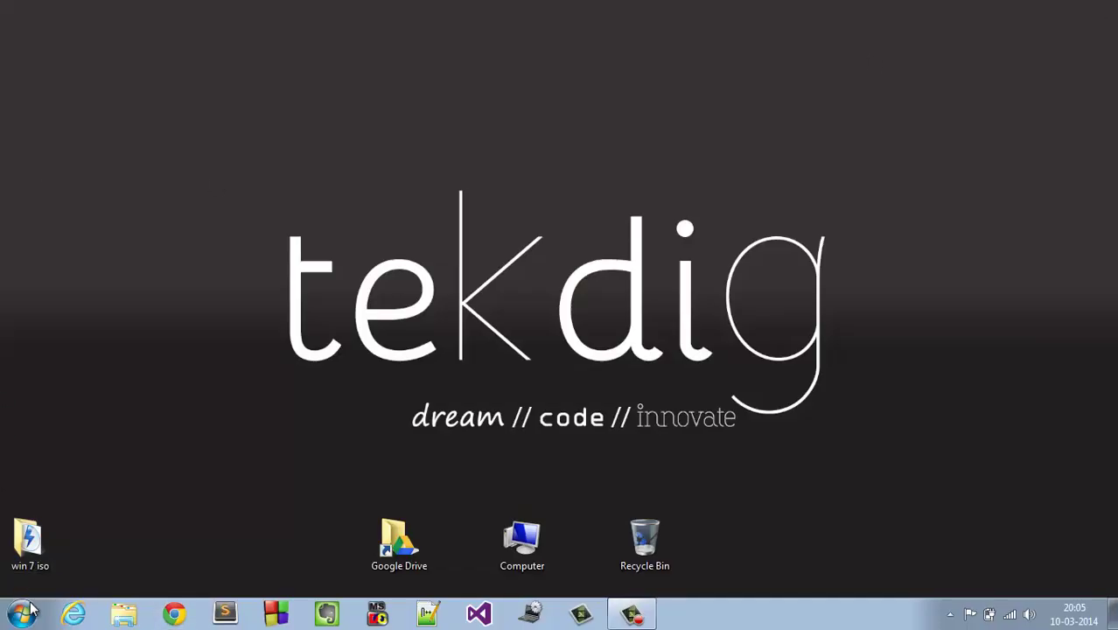
{"action": "left_click", "coordinate": [124, 614]}
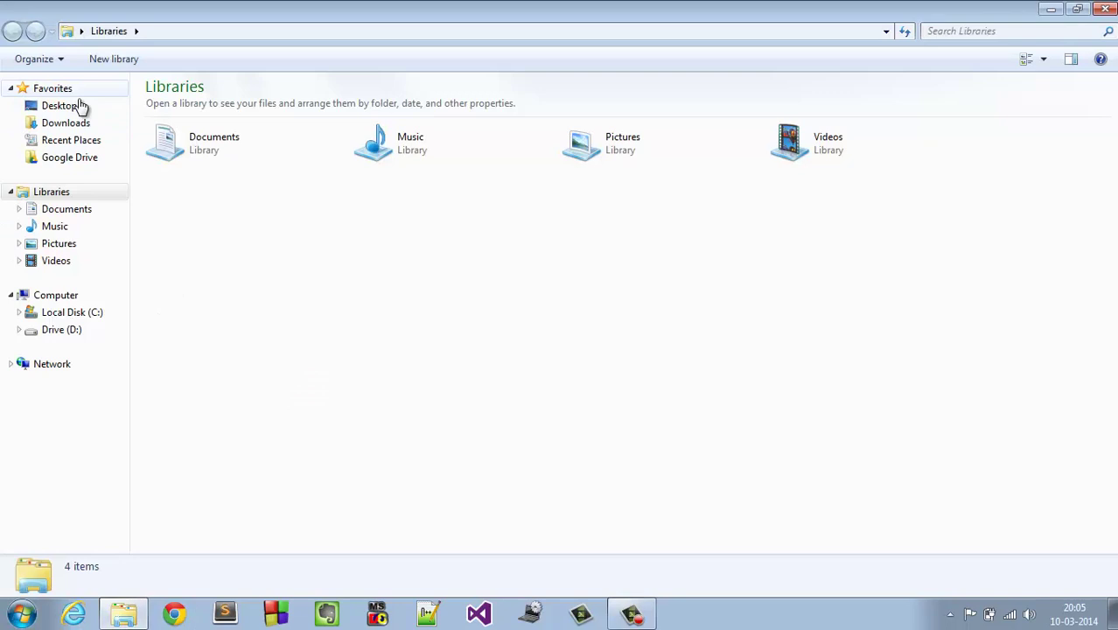
{"action": "left_click", "coordinate": [80, 122]}
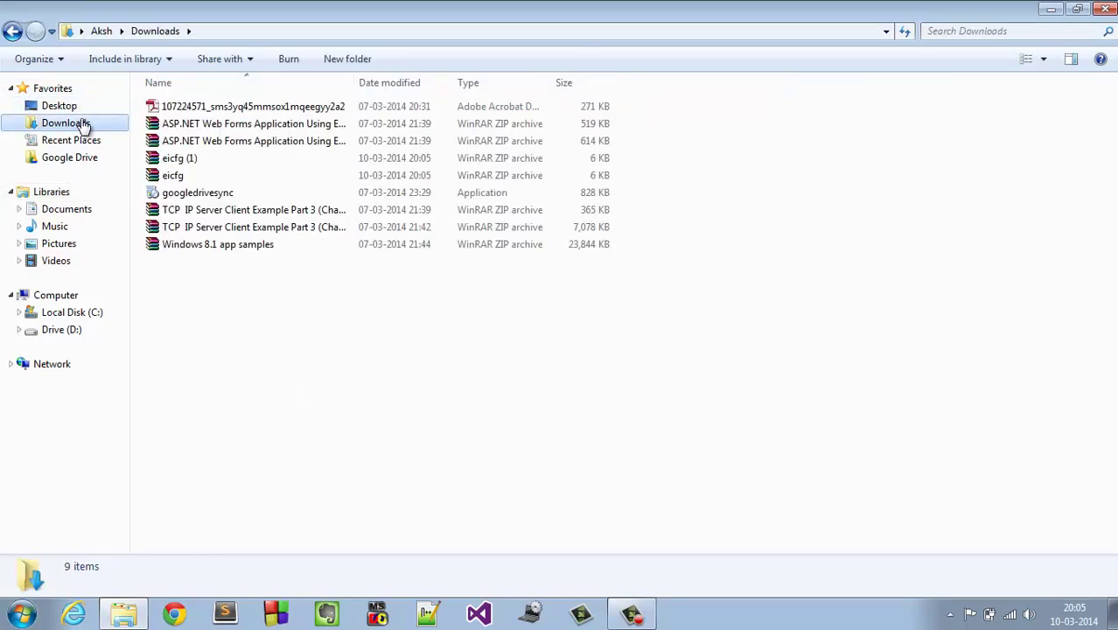
{"action": "double_click", "coordinate": [194, 175]}
{"action": "left_click", "coordinate": [903, 97]}
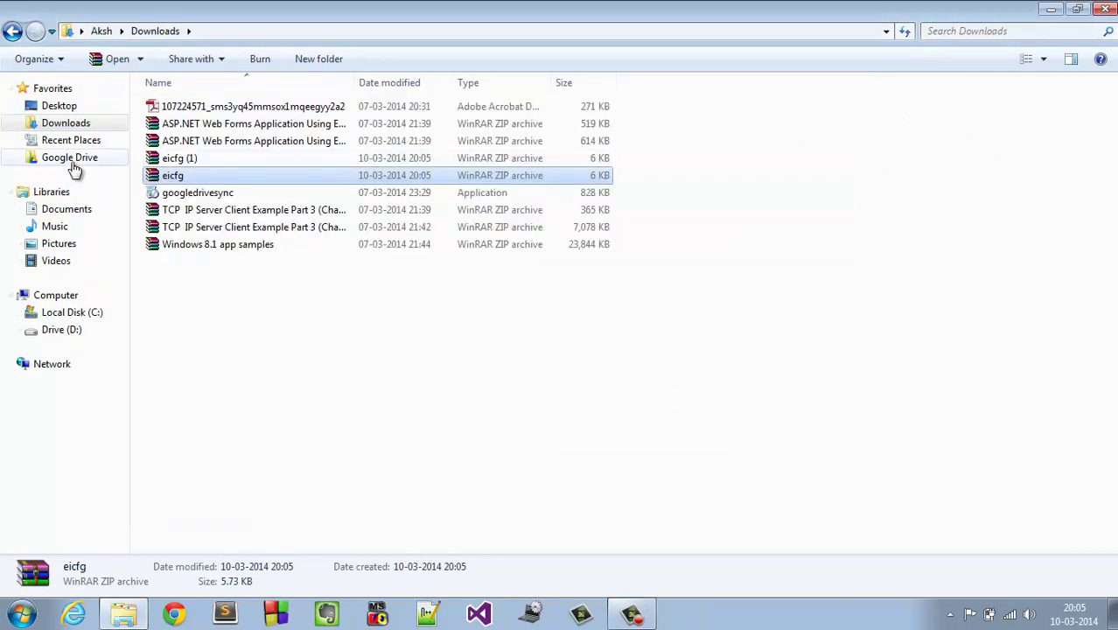
Paste the eicfg archive onto the desktop beside win 7 iso and refresh.
{"action": "left_click", "coordinate": [1105, 8]}
{"action": "key", "text": "ctrl+v"}
{"action": "left_click_drag", "start_coordinate": [2, 41], "coordinate": [131, 525]}
{"action": "right_click", "coordinate": [118, 282]}
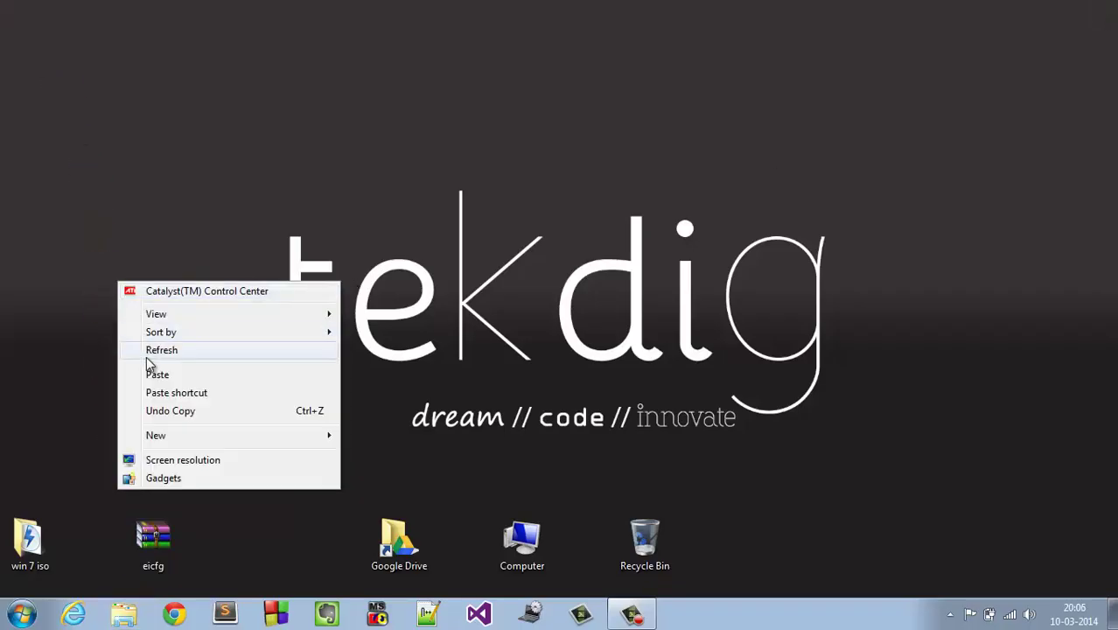
{"action": "left_click", "coordinate": [145, 350]}
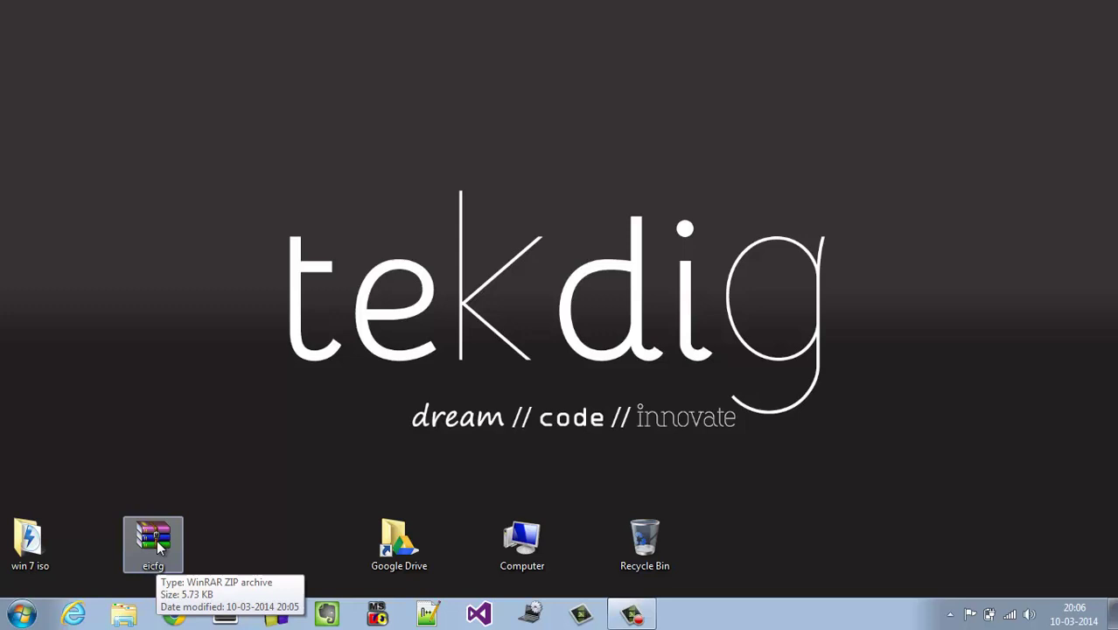
Check the win 7 iso folder, refresh the desktop again, and select the eicfg archive.
{"action": "double_click", "coordinate": [27, 542]}
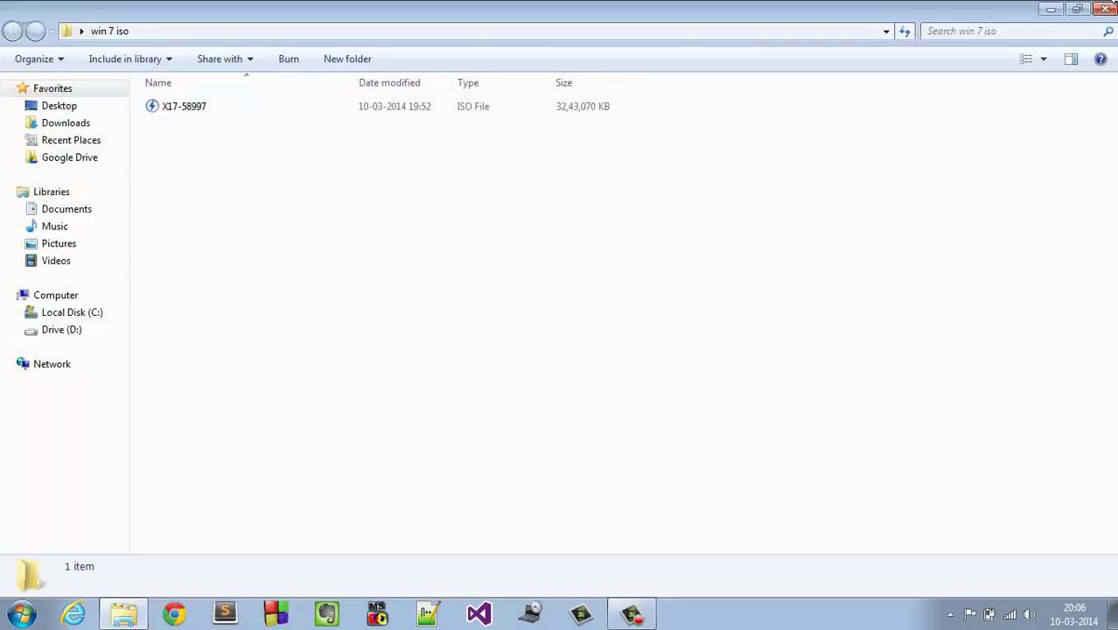
{"action": "left_click", "coordinate": [1105, 8]}
{"action": "right_click", "coordinate": [237, 183]}
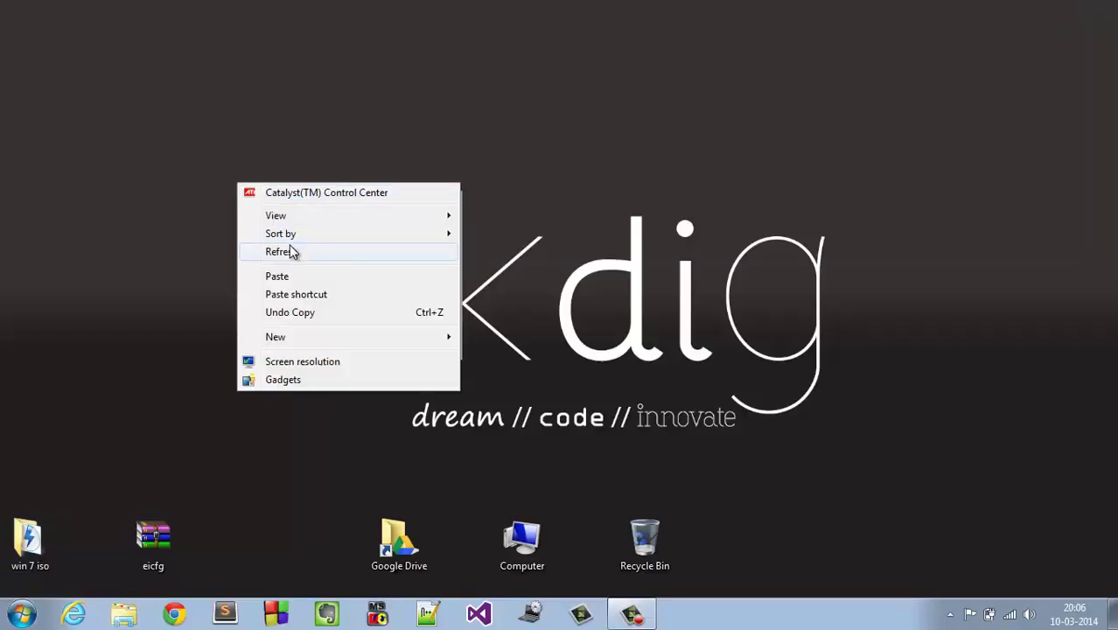
{"action": "left_click", "coordinate": [294, 252]}
{"action": "left_click", "coordinate": [169, 539]}
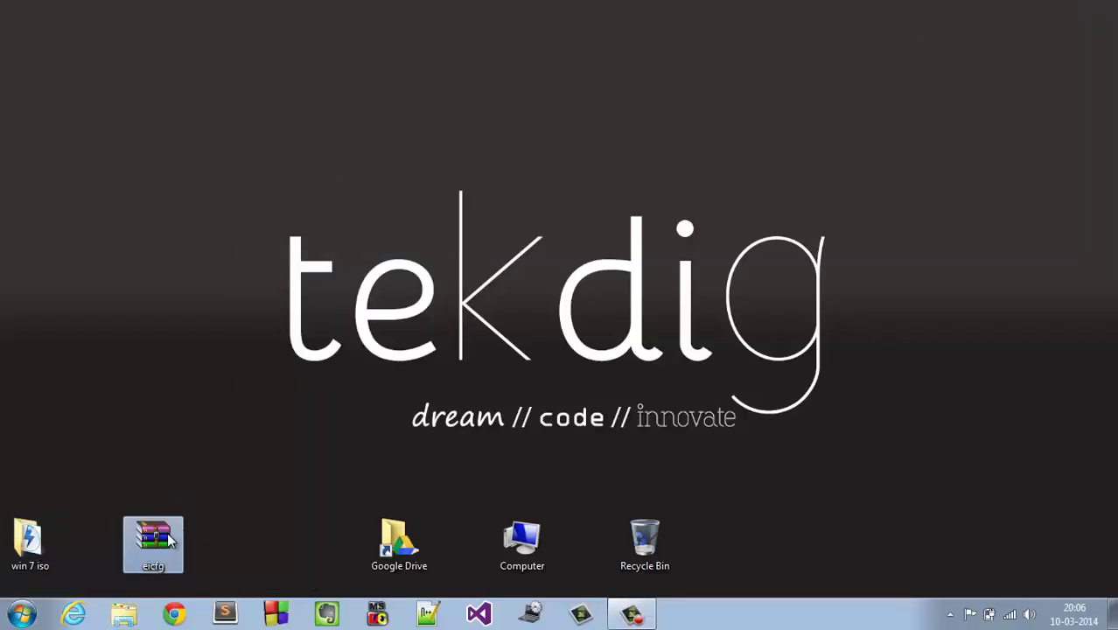
Open eicfg.zip's eicfg folder in WinRAR and run eicfg_remover.exe past the security warning.
{"action": "double_click", "coordinate": [169, 540]}
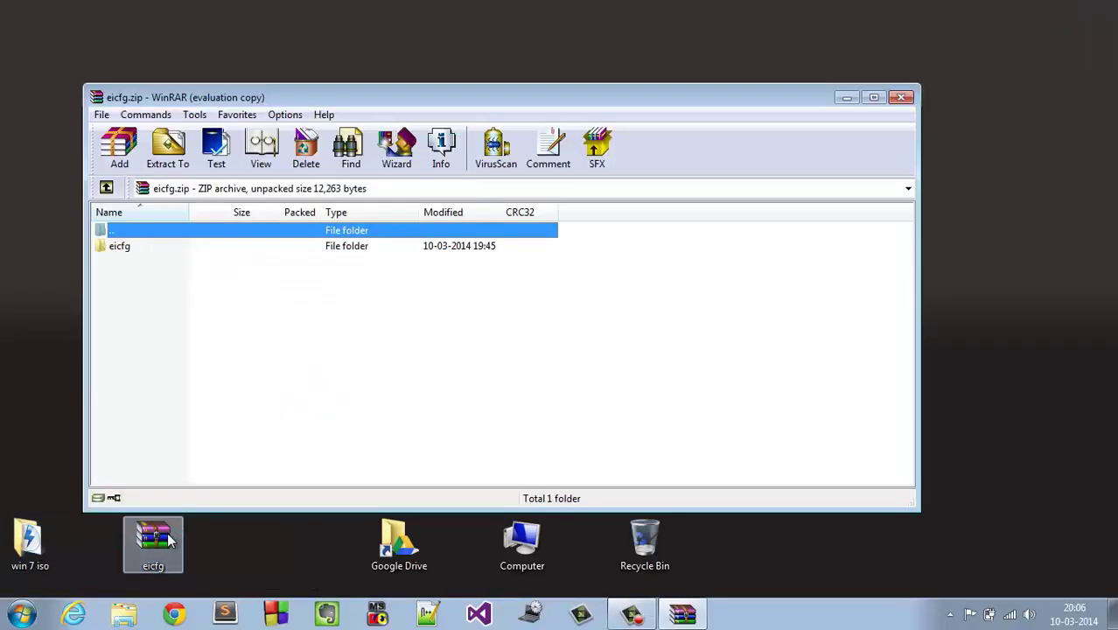
{"action": "double_click", "coordinate": [121, 250]}
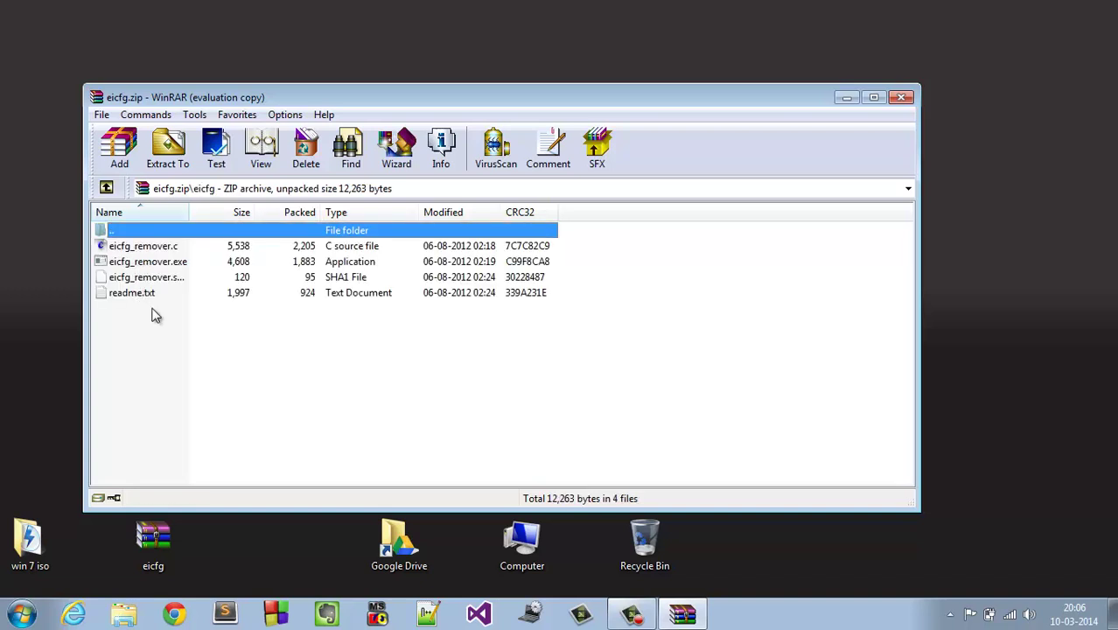
{"action": "left_click", "coordinate": [143, 266]}
{"action": "double_click", "coordinate": [143, 268]}
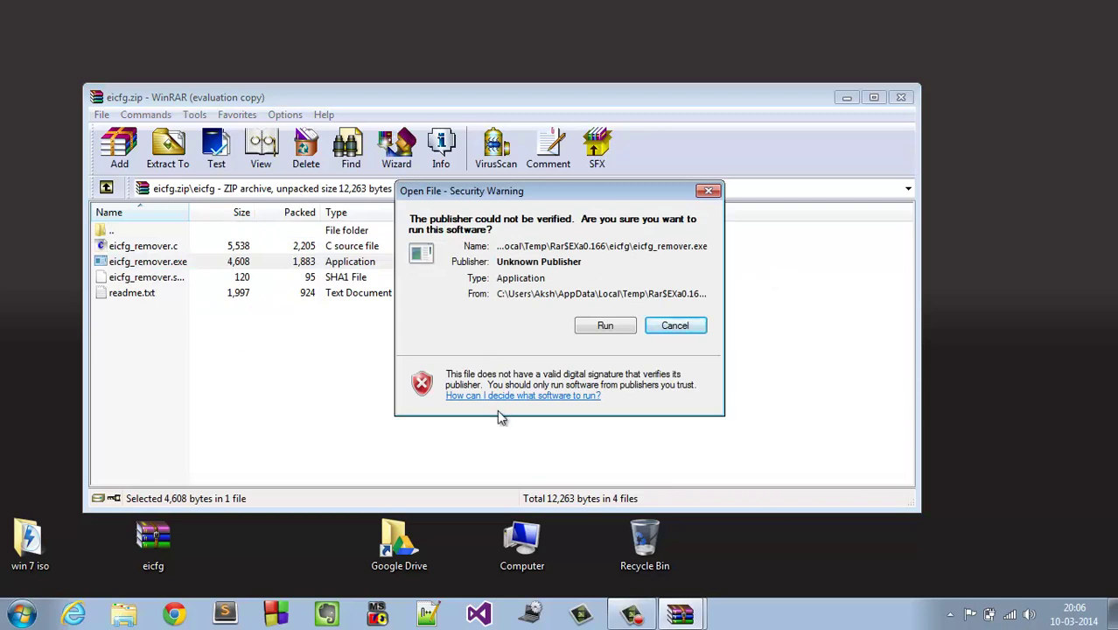
{"action": "left_click", "coordinate": [611, 329]}
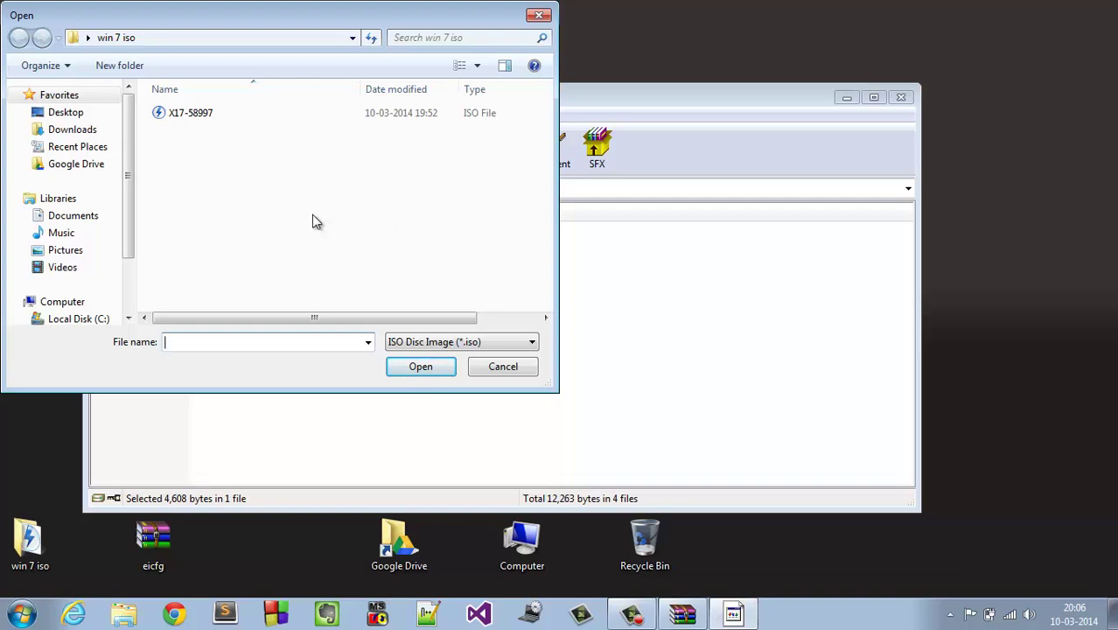
Choose the X17-58997 ISO from the Desktop in the Open dialog to strip its ei.cfg.
{"action": "left_click", "coordinate": [68, 112]}
{"action": "scroll", "coordinate": [501, 220], "scroll_direction": "down", "scroll_amount": 1}
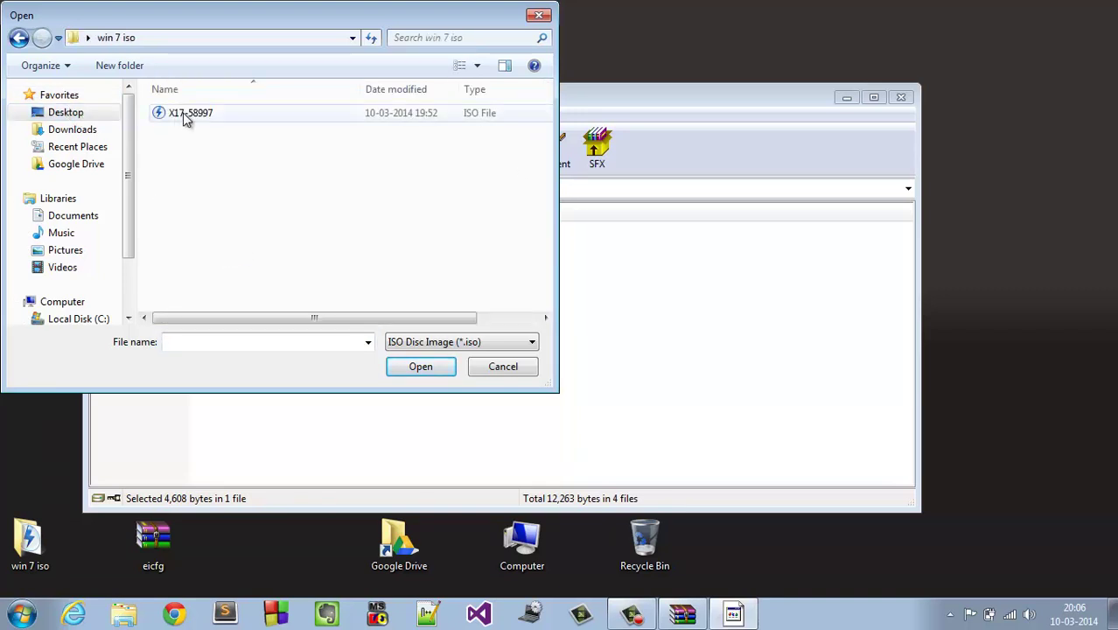
{"action": "left_click", "coordinate": [184, 118]}
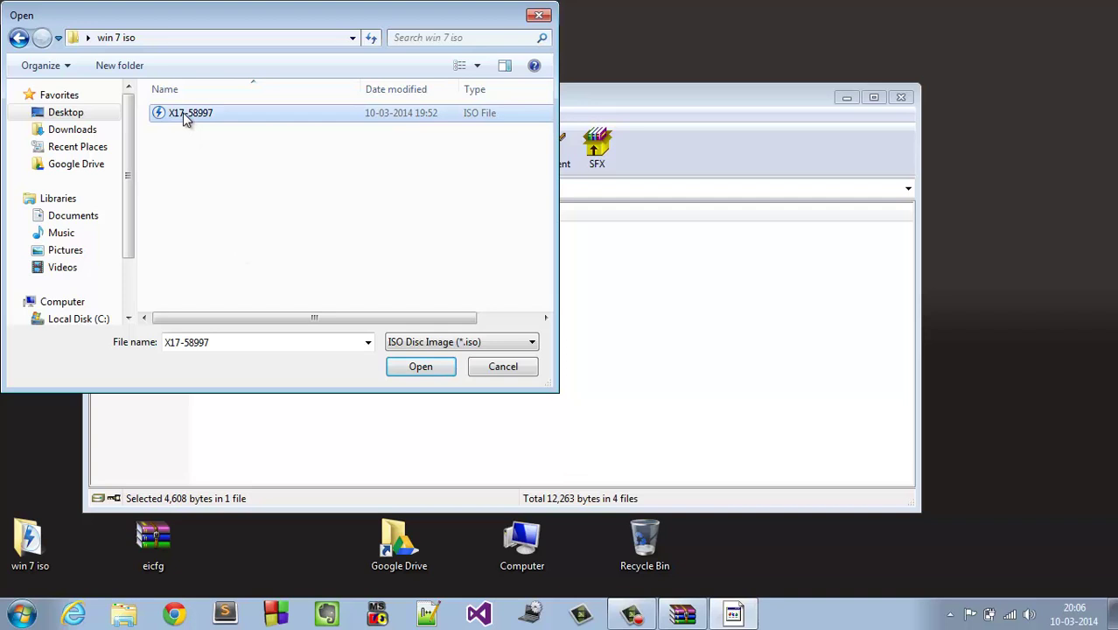
{"action": "left_click", "coordinate": [418, 368]}
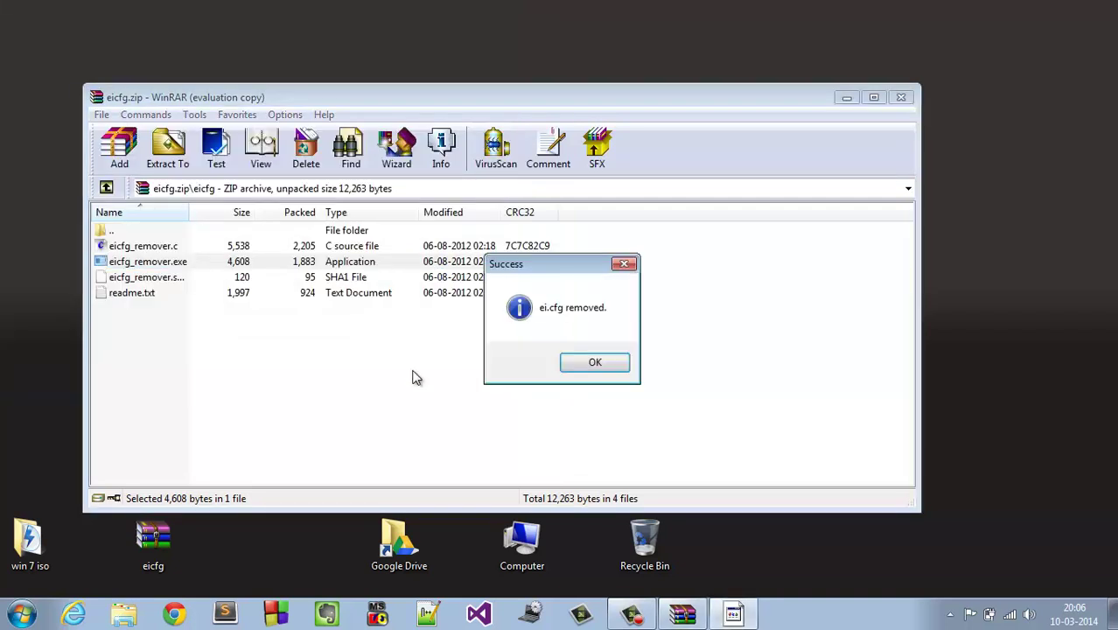